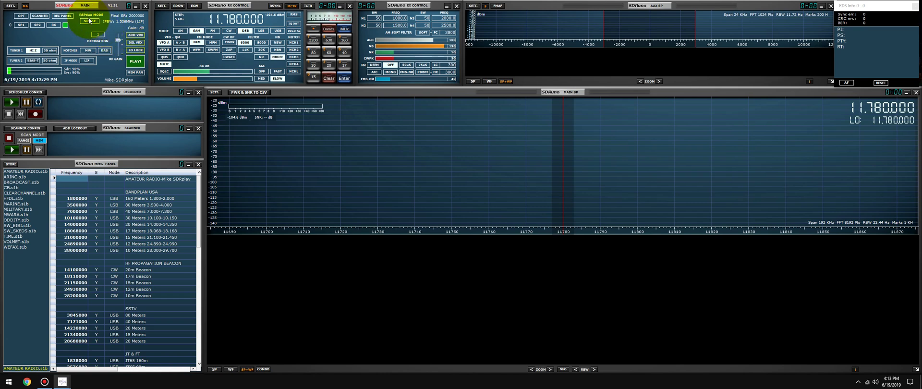
- Move the main panel below the spectrum, set the RSPduo to Dual (Normal) mode, and reapply the workspace layout
left_click_drag(87, 8, 350, 250)
left_click(351, 263)
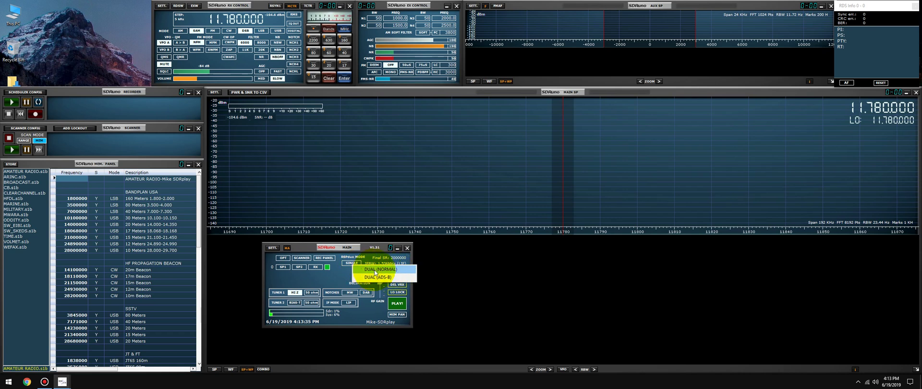
left_click(375, 270)
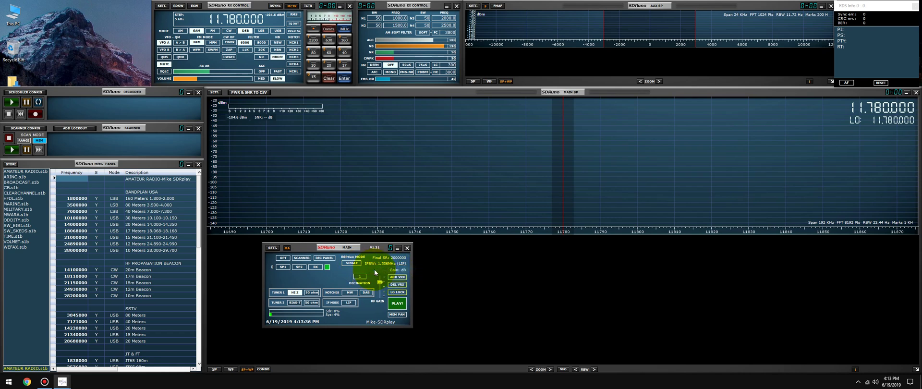
right_click(381, 240)
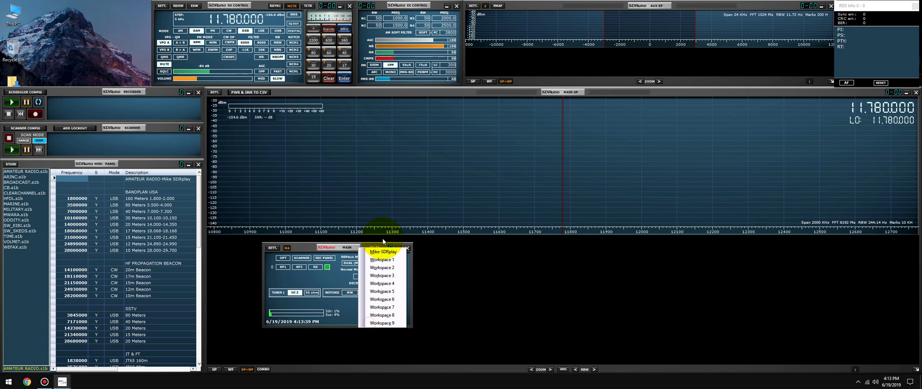
left_click(380, 248)
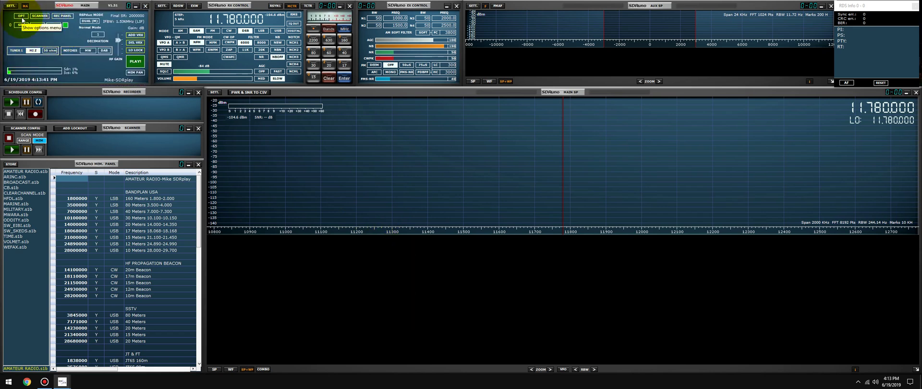
- Apply the RSPduo Master auto layout to the first instance and bring up the second instance's options menu
left_click(11, 6)
mouse_move(44, 88)
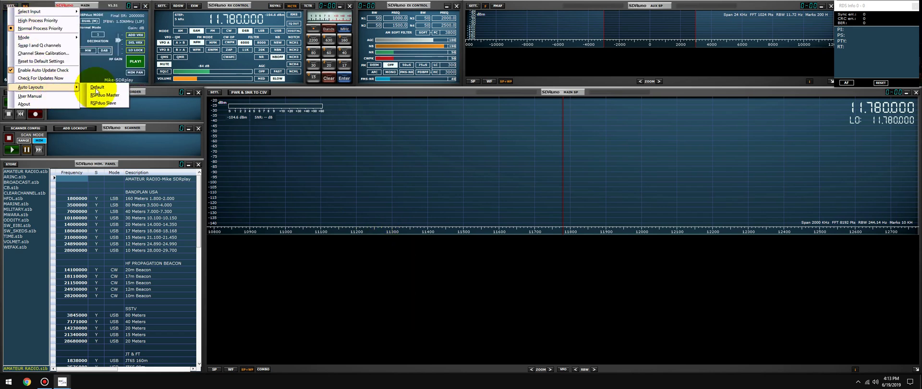
left_click(100, 95)
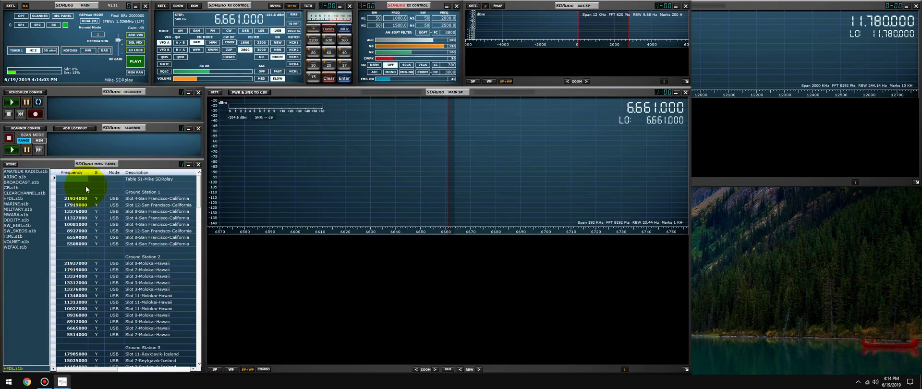
left_click(20, 18)
mouse_move(56, 82)
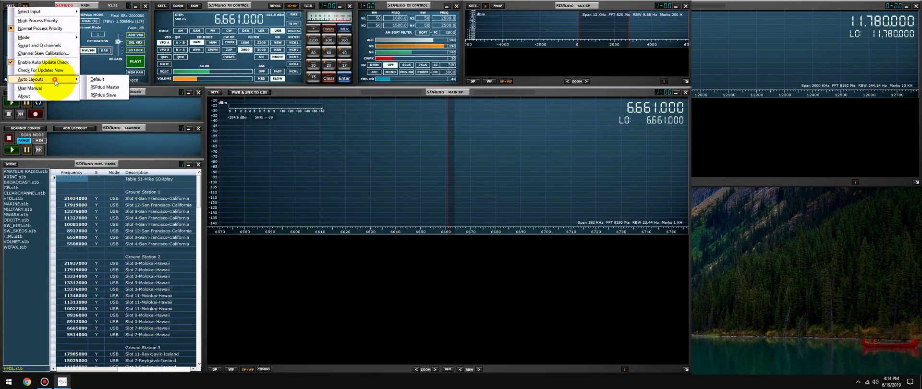
- Apply the RSPduo Slave layout, then set the upper receiver's output device to Line (Steinberg UR22mkII)
left_click(105, 95)
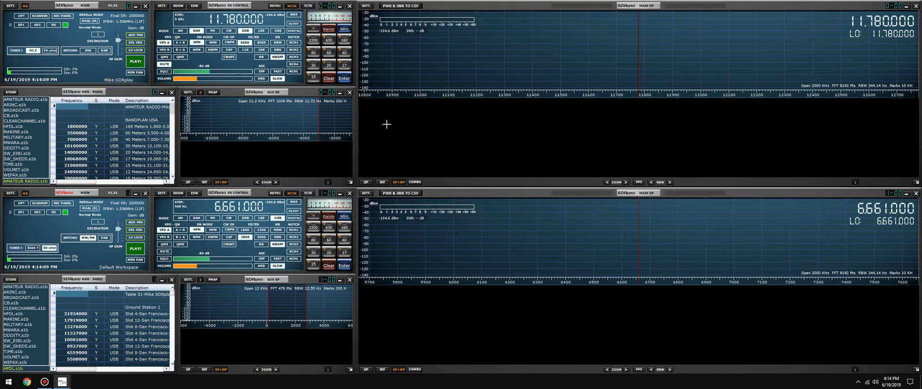
left_click(407, 46)
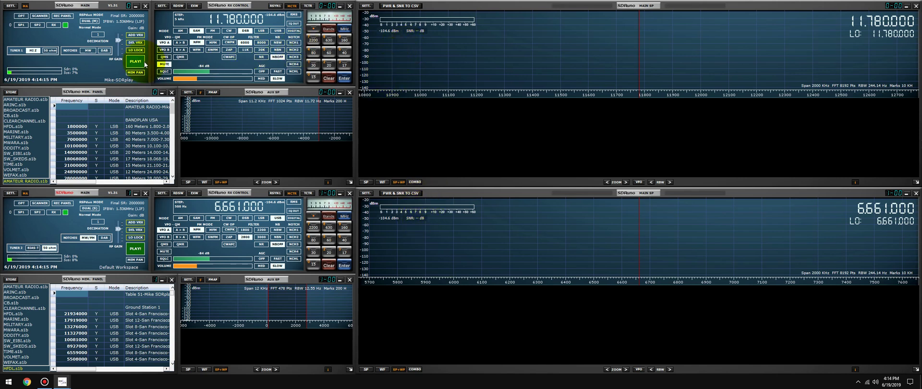
left_click(161, 6)
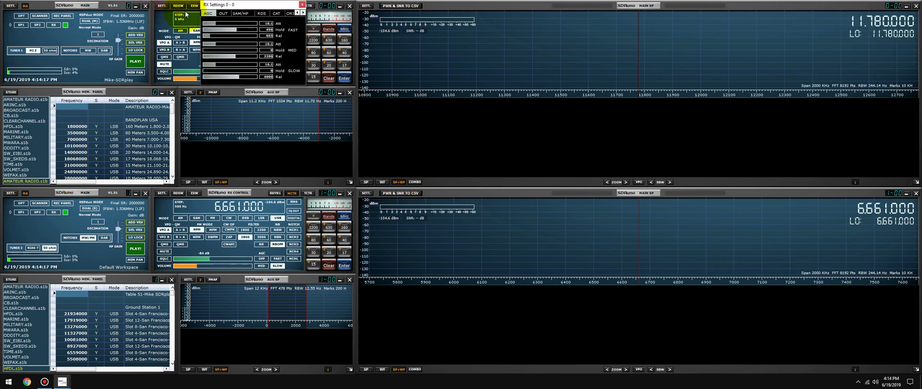
left_click(223, 13)
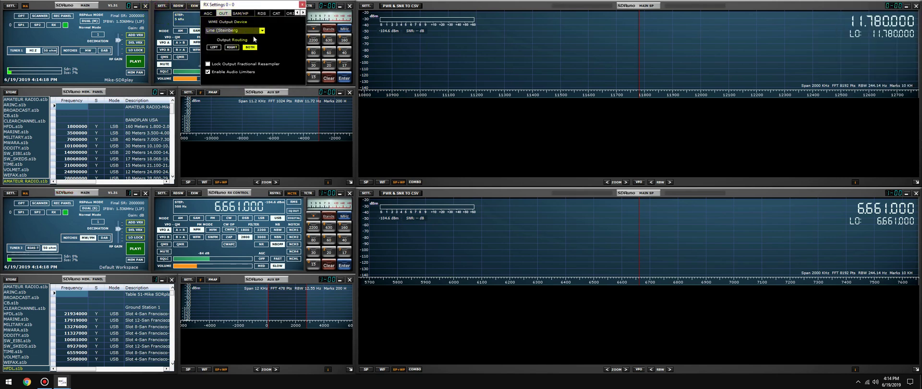
left_click(216, 30)
left_click(301, 5)
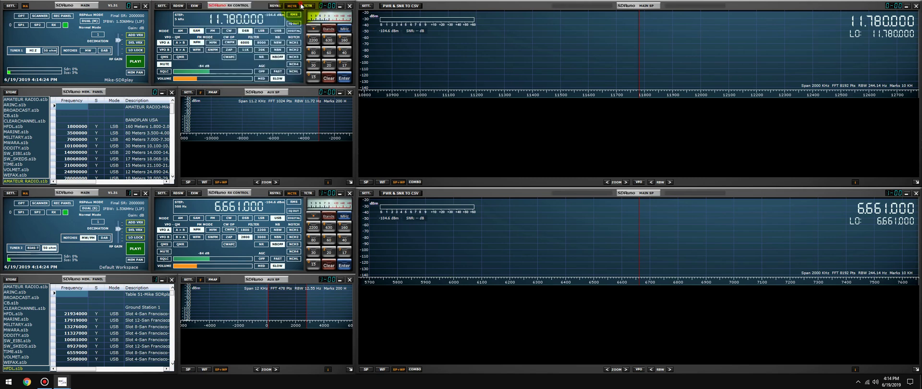
- Start the upper receiver, widen the aux spectrum to 24 kHz, and select SAM with the 8000 Hz filter
left_click(136, 61)
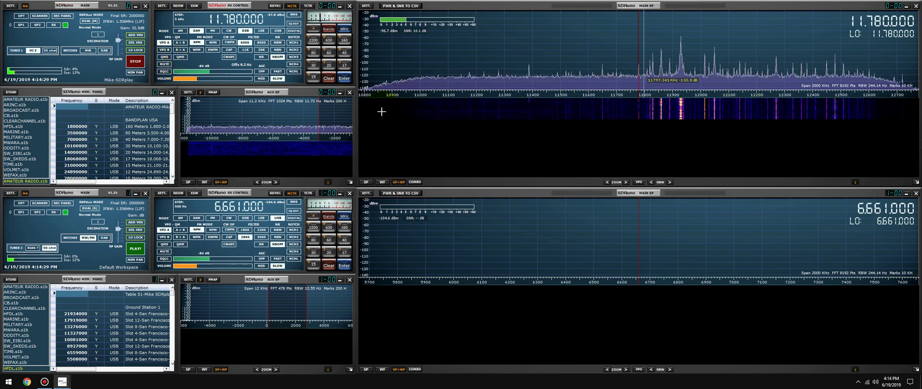
left_click(258, 182)
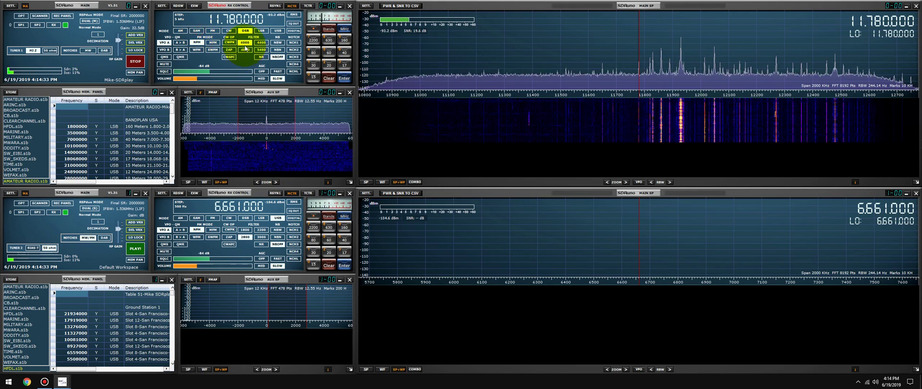
left_click(197, 31)
left_click(196, 31)
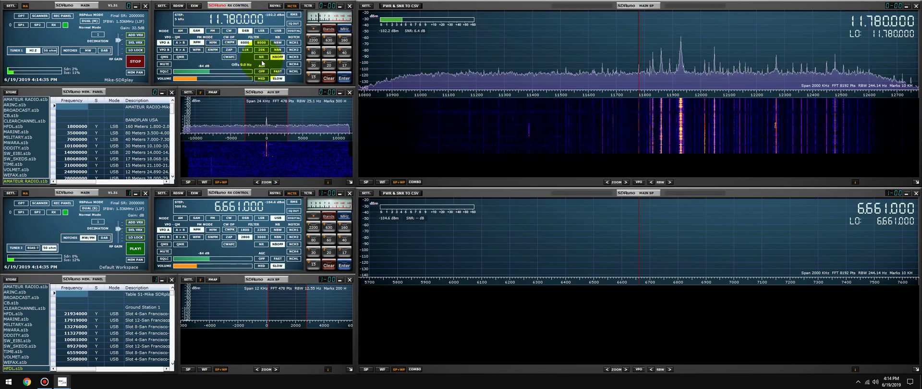
left_click(261, 43)
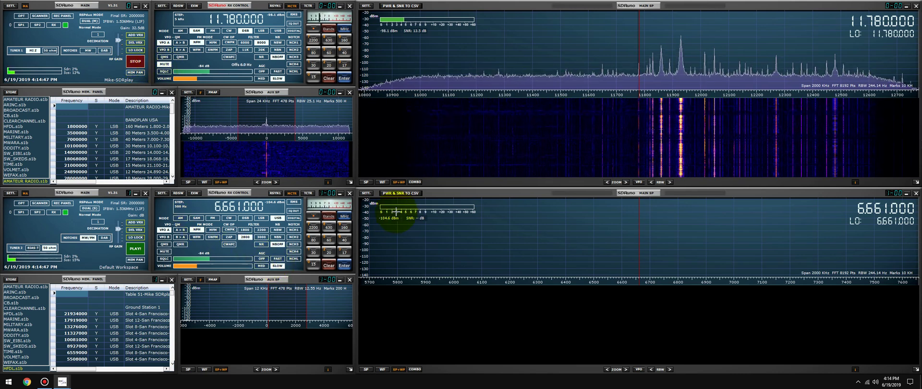
- Set the lower receiver's output to Line 1 (Virtual Audio Cable) and start it receiving at 6.661 MHz
left_click(157, 192)
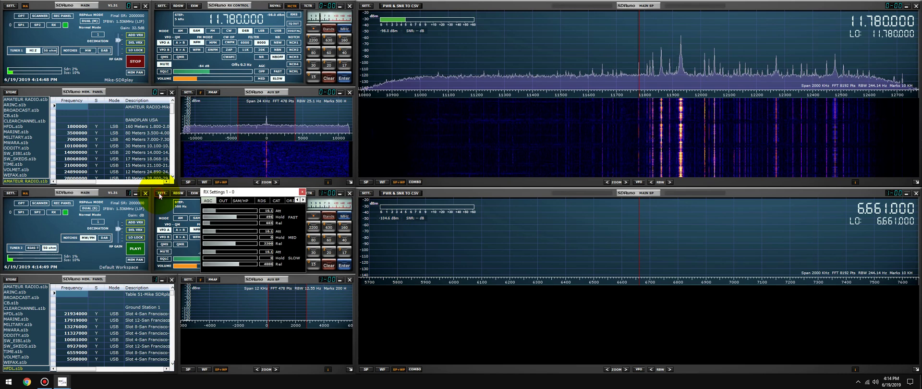
left_click(223, 201)
left_click(227, 218)
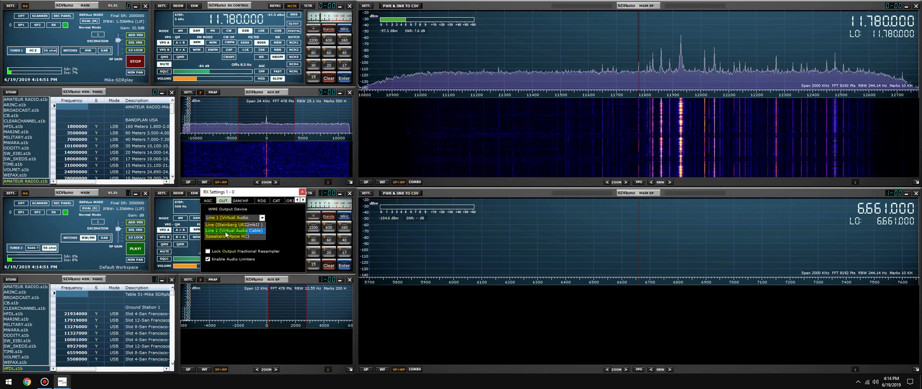
left_click(227, 219)
left_click(301, 201)
left_click(302, 192)
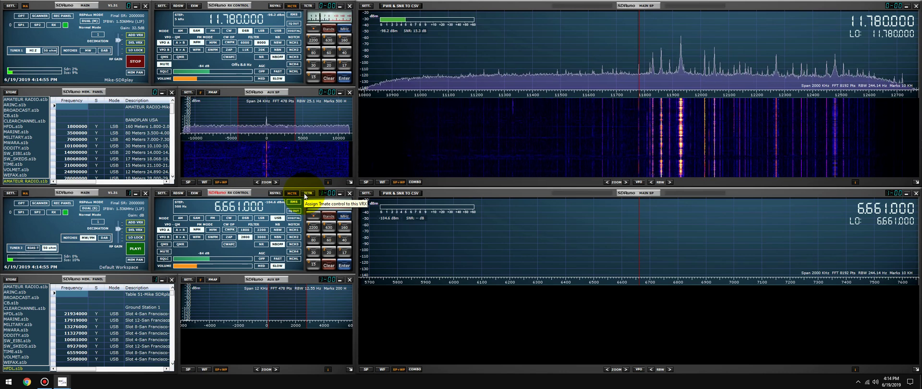
left_click(135, 250)
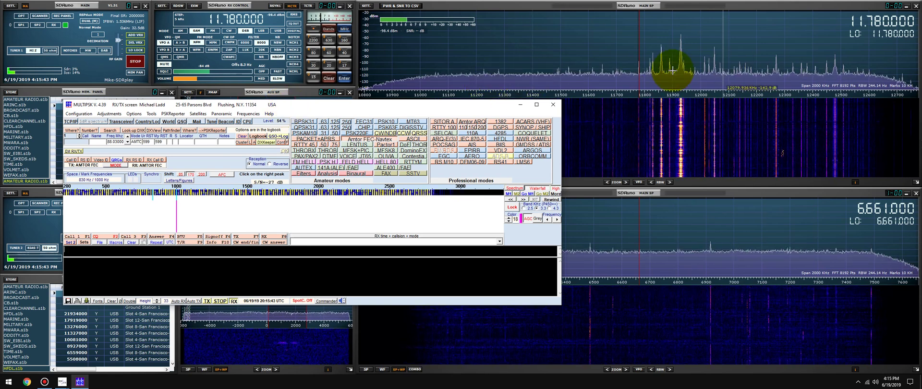
left_click_drag(298, 102, 488, 90)
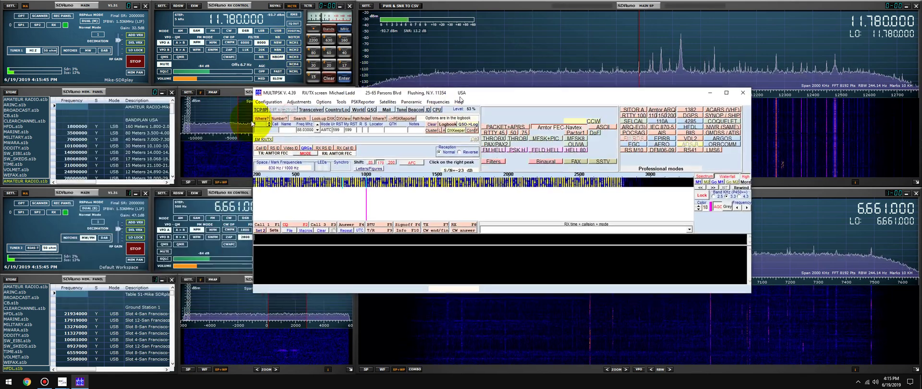
left_click(268, 101)
left_click(271, 110)
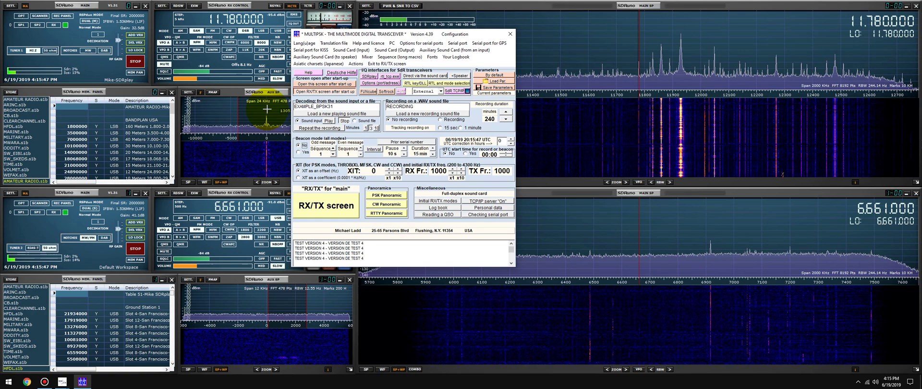
left_click(389, 54)
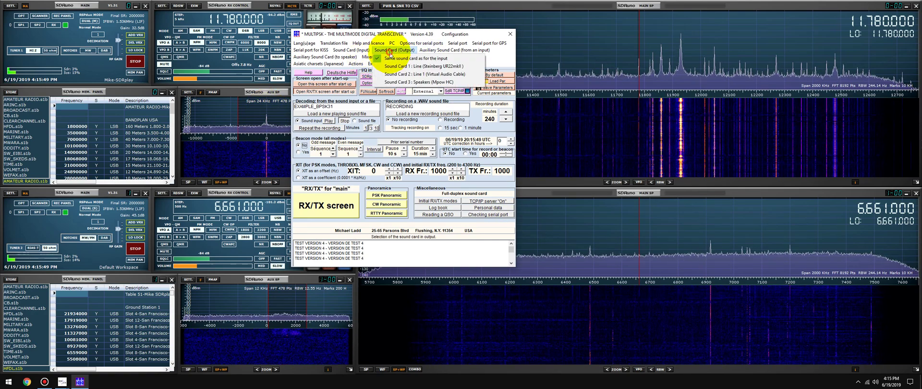
mouse_move(363, 54)
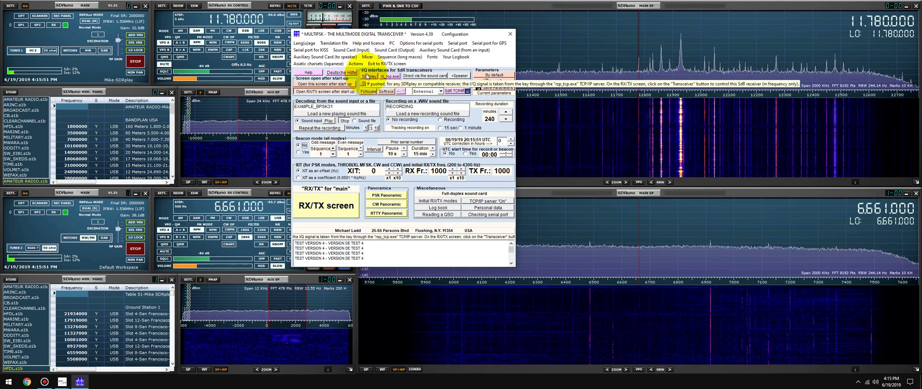
left_click(366, 73)
left_click(505, 33)
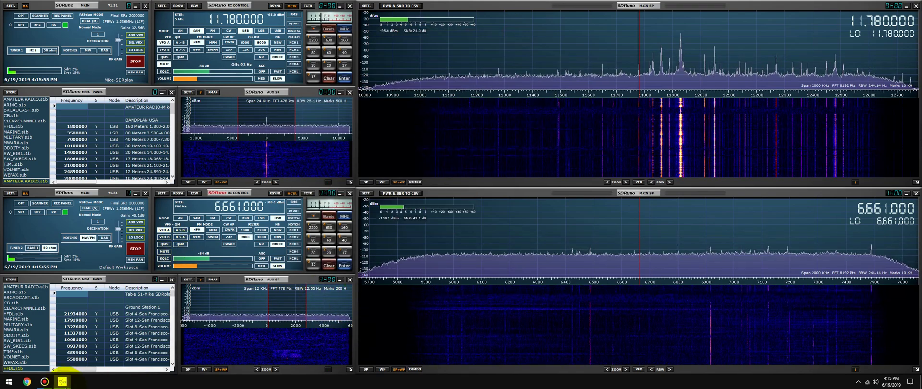
- Set the lower receiver's AGC to FAST and switch to the MultiPSK window
left_click(8, 385)
left_click(8, 384)
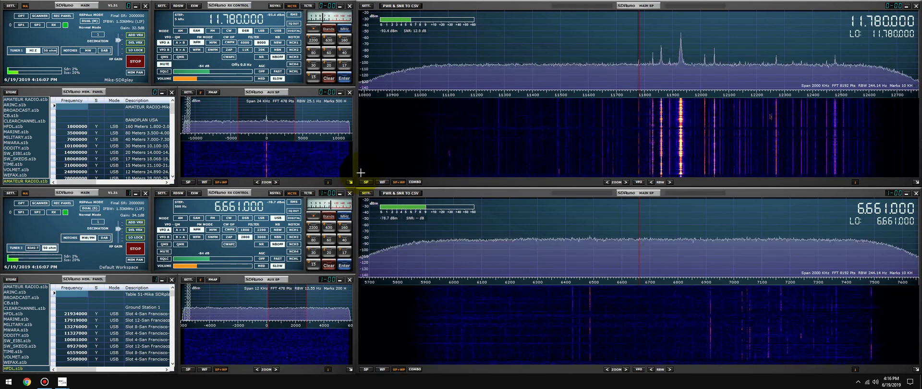
left_click(274, 260)
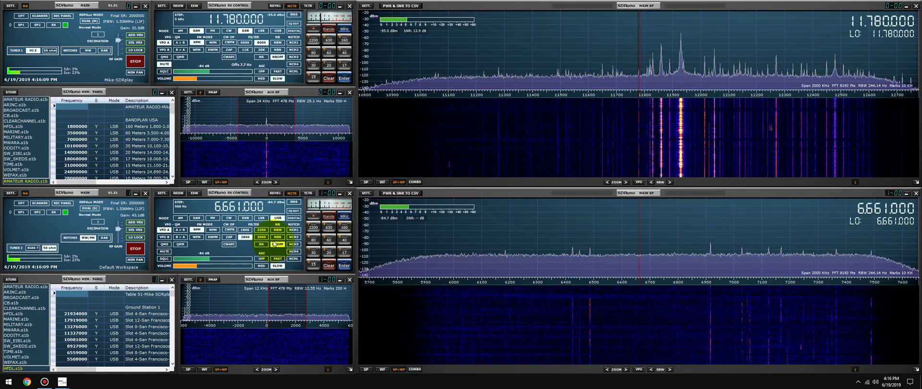
key("alt+Tab")
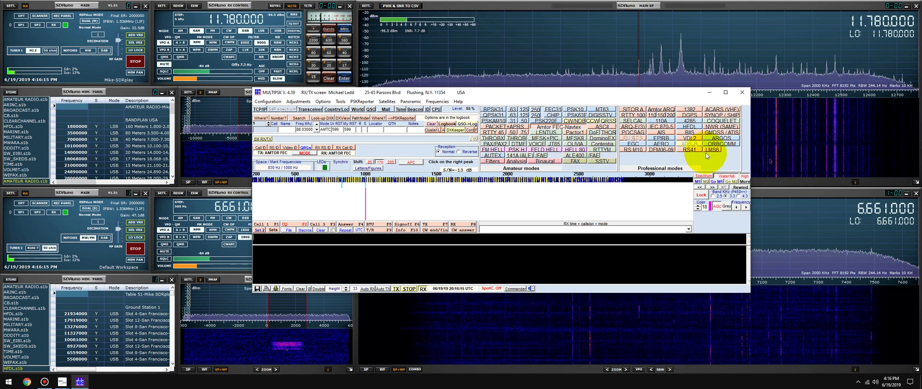
- Switch MultiPSK from AMTOR FEC to HFDL decoding, check DX Atlas, and reposition the MultiPSK window mid-screen
left_click(688, 127)
left_click(379, 154)
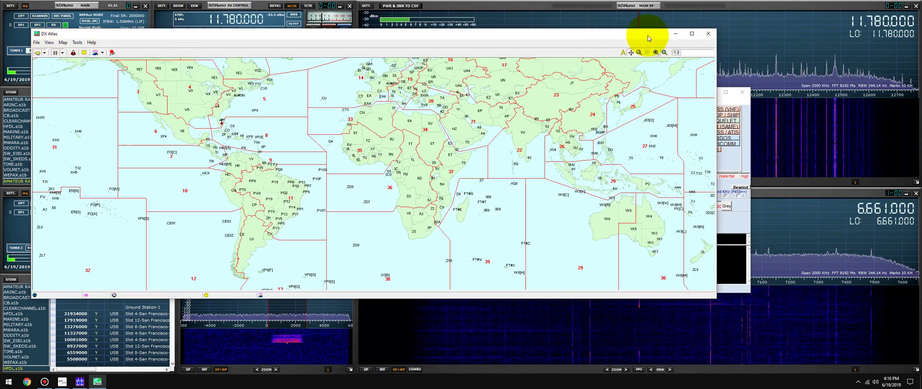
left_click(708, 33)
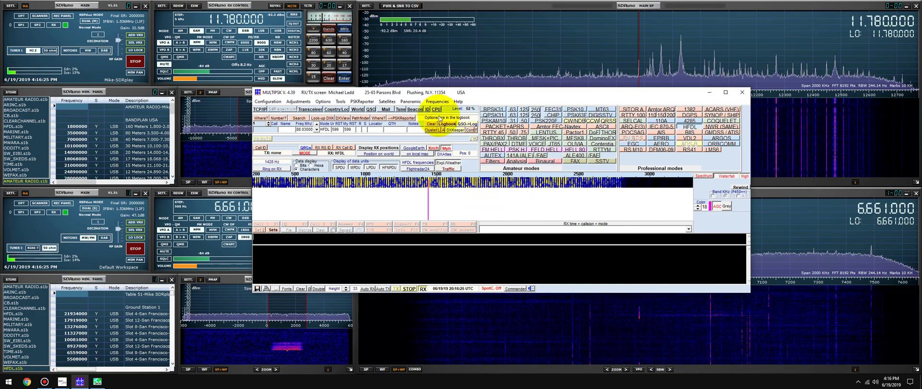
left_click_drag(462, 92, 664, 1)
left_click_drag(560, 3, 318, 36)
- Confirm the second receiver's output device is Line 1 (Virtual Audio Cable), then close its RX settings
left_click(161, 193)
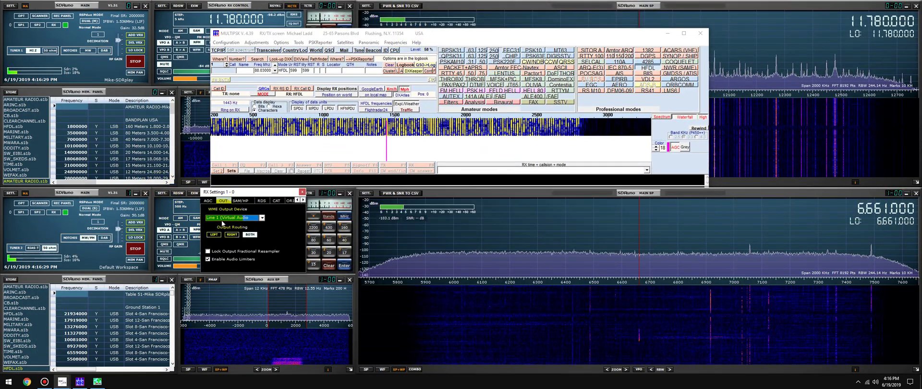
left_click(222, 218)
left_click(222, 227)
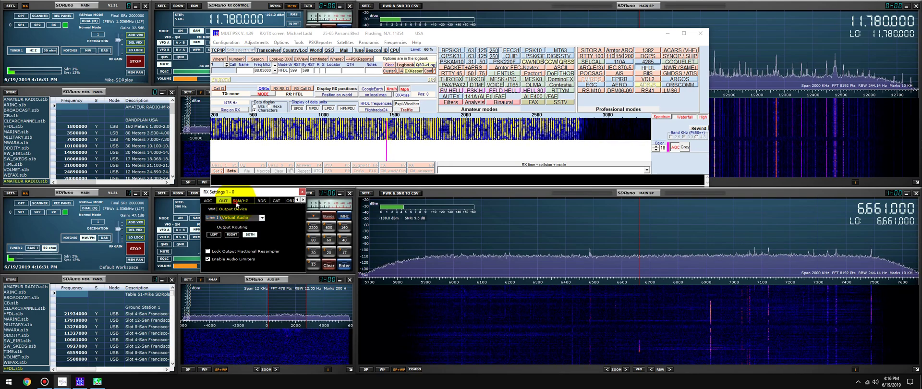
left_click(290, 200)
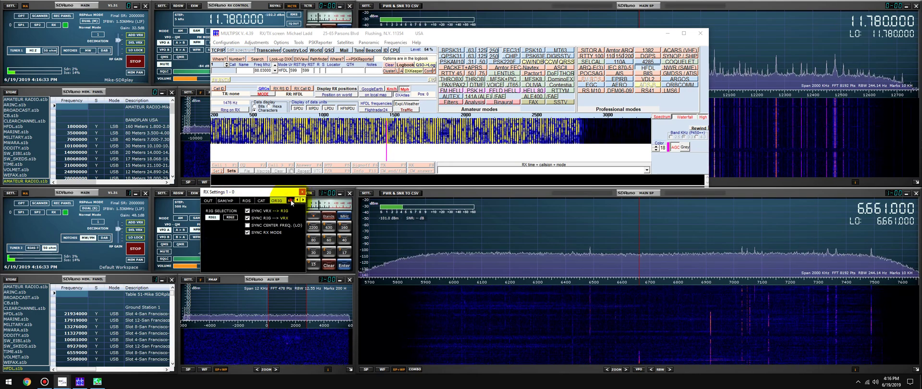
left_click(302, 191)
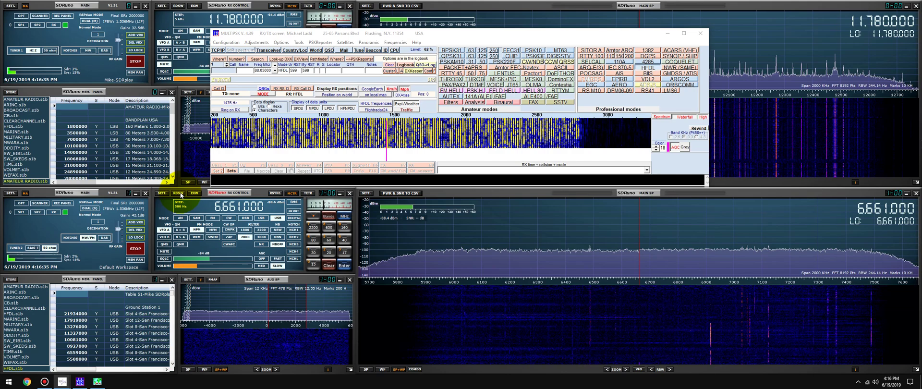
- Look over the EX CONTROL panel, then open the Windows Control Panel from the Start menu
left_click(194, 193)
left_click_drag(407, 5, 399, 199)
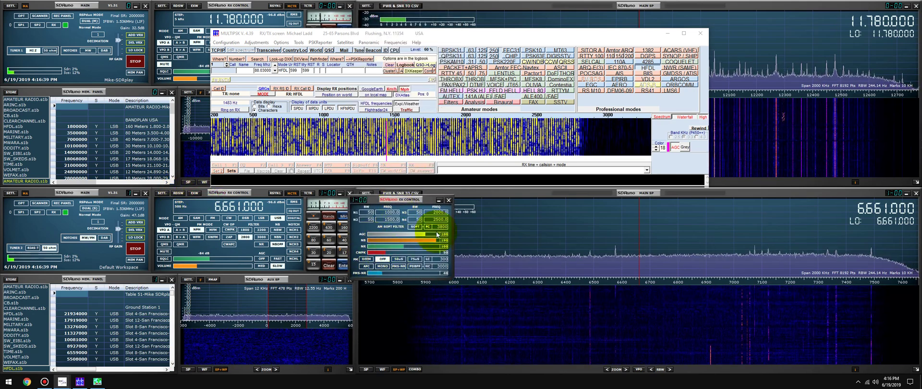
left_click(449, 200)
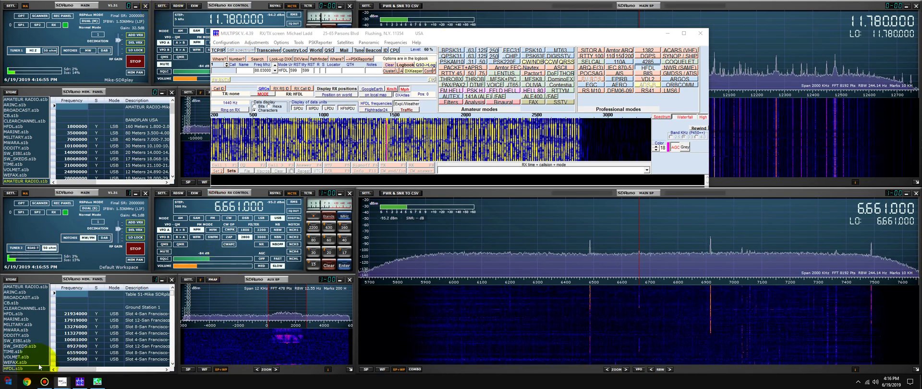
left_click(8, 381)
left_click(209, 217)
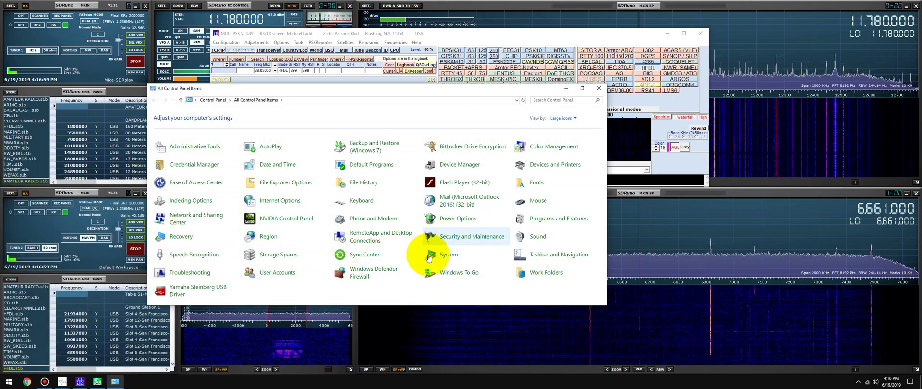
- Uncheck 'Listen to this device' for the Line 1 recording device, then close Sound and Control Panel
left_click(532, 235)
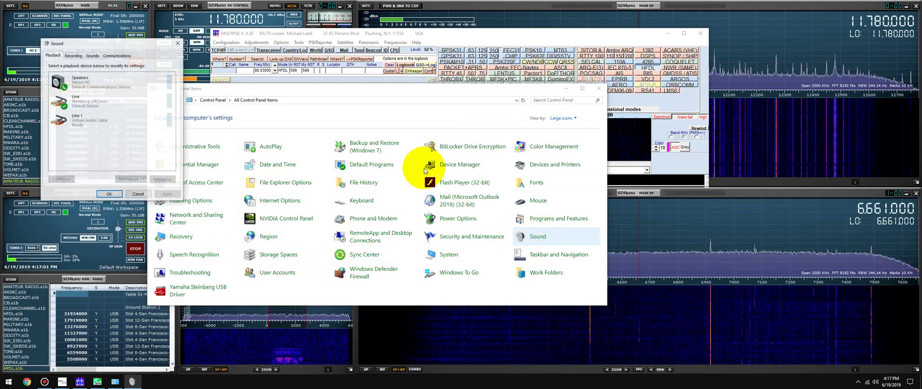
left_click_drag(84, 46, 270, 122)
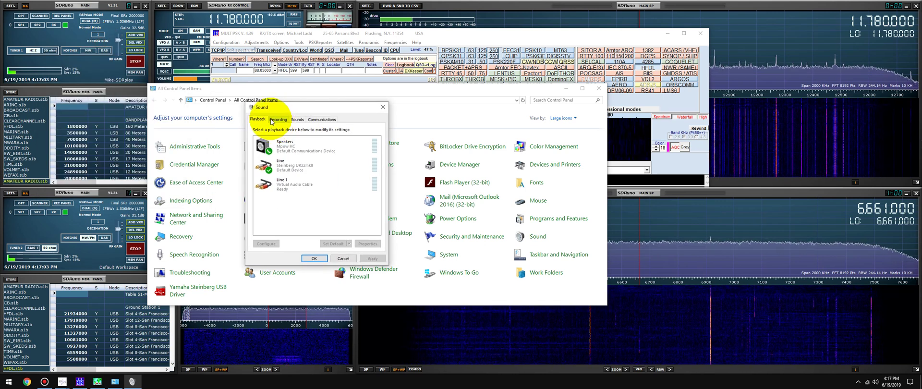
left_click(278, 119)
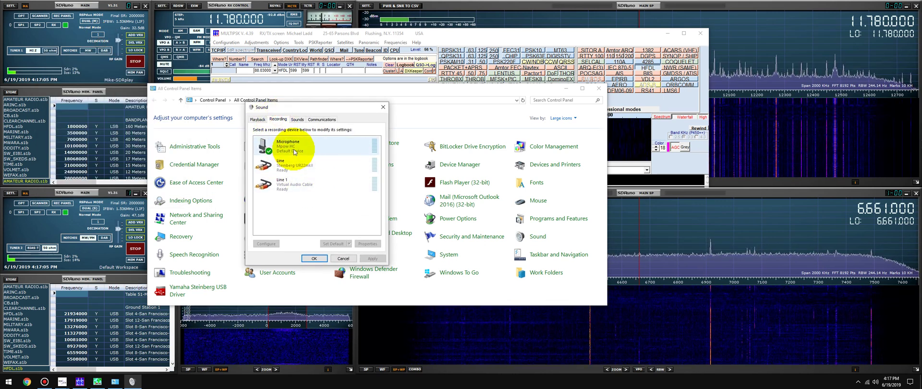
double_click(289, 187)
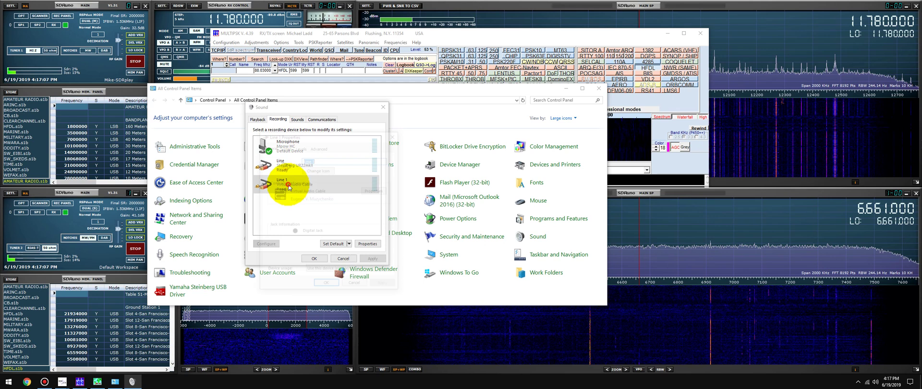
left_click(284, 147)
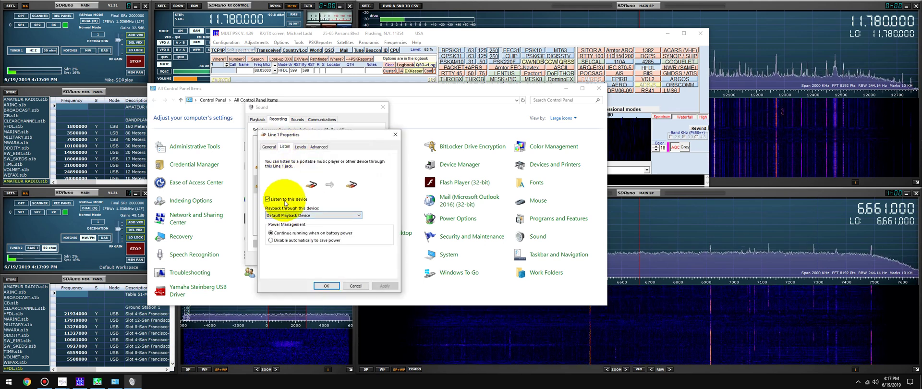
left_click(384, 286)
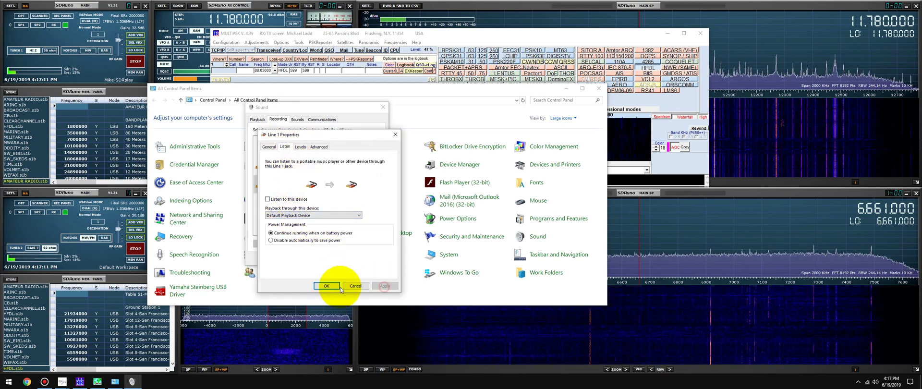
left_click(325, 285)
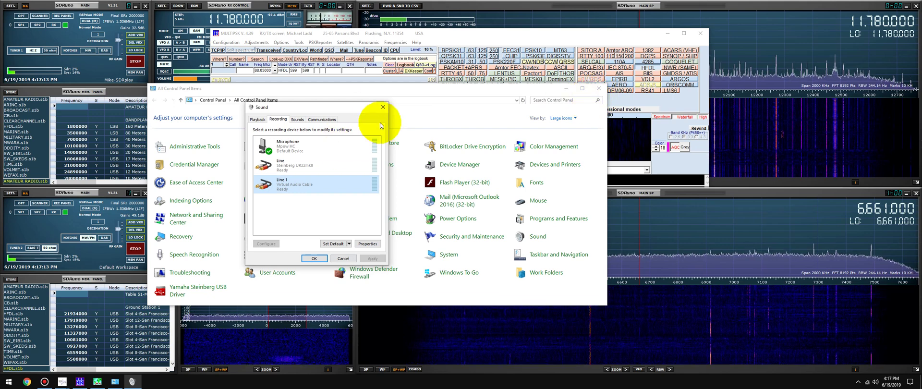
left_click(382, 106)
left_click(598, 88)
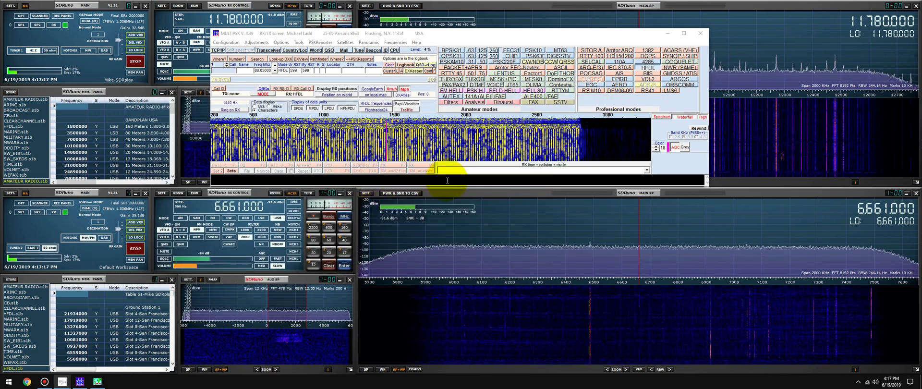
- Enlarge MultiPSK's RX text panel, move it down-right, and narrow it slightly so HFDL decodes are readable
left_click_drag(458, 186, 451, 234)
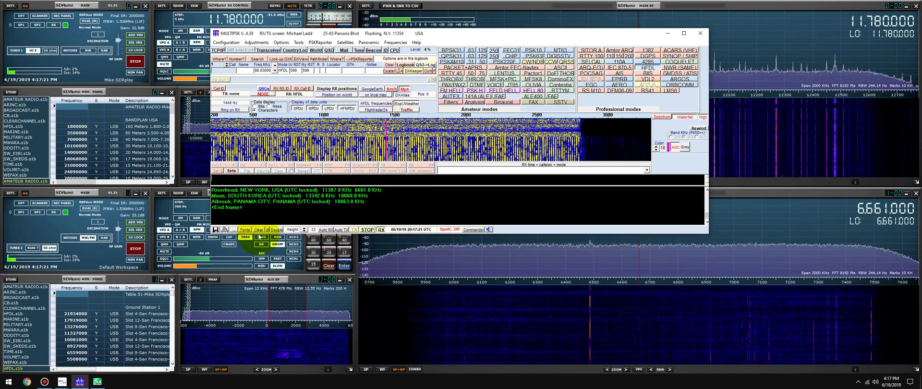
left_click_drag(459, 37, 613, 98)
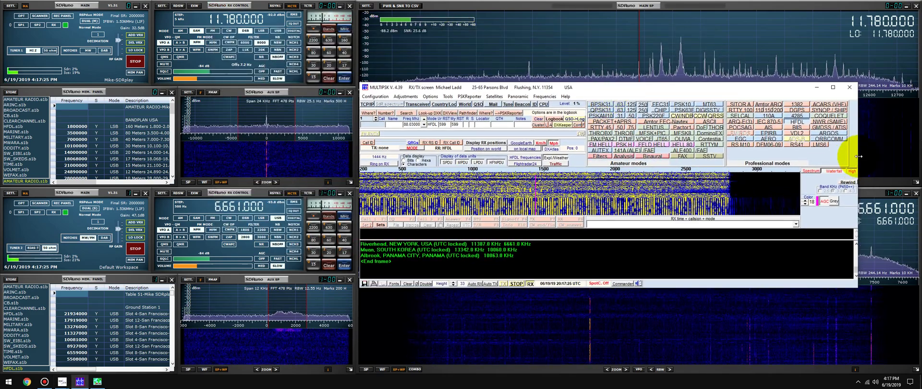
left_click_drag(858, 155, 854, 156)
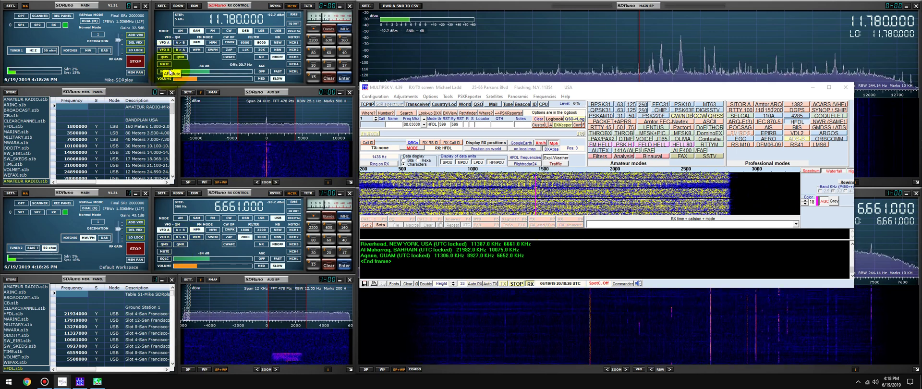
- Extend MultiPSK's decoded text area downward and place the DX Atlas map at the upper right
left_click_drag(459, 288, 461, 339)
left_click(98, 381)
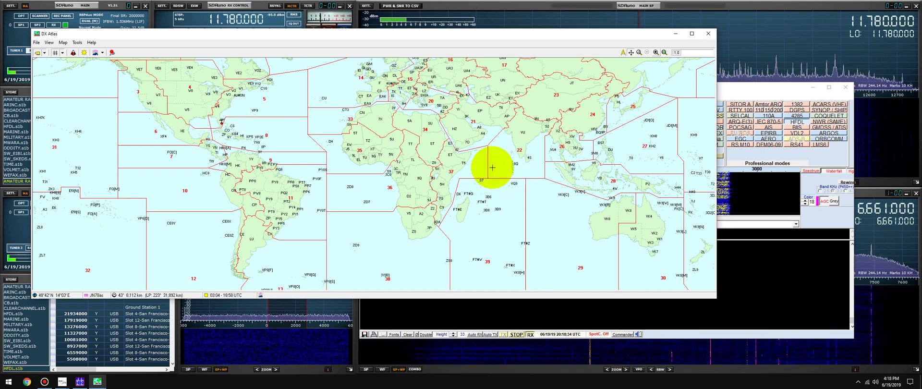
left_click(853, 290)
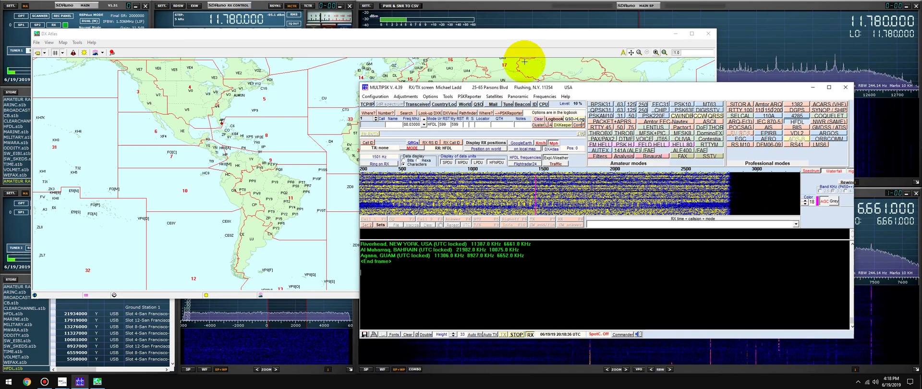
left_click_drag(533, 40, 0, 108)
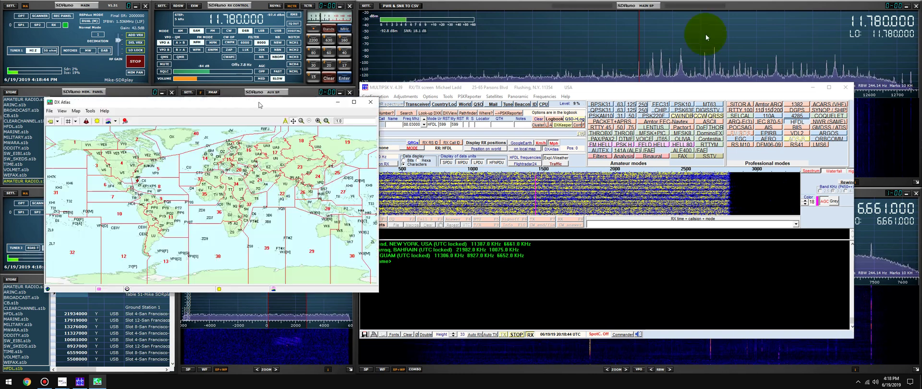
left_click_drag(701, 31, 762, 27)
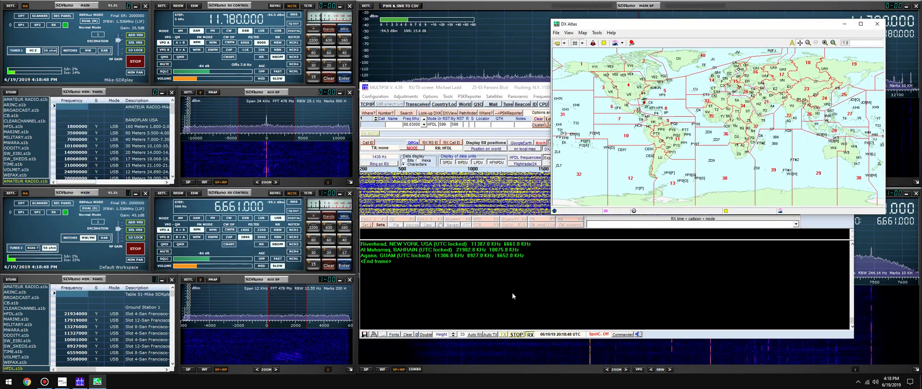
left_click(330, 96)
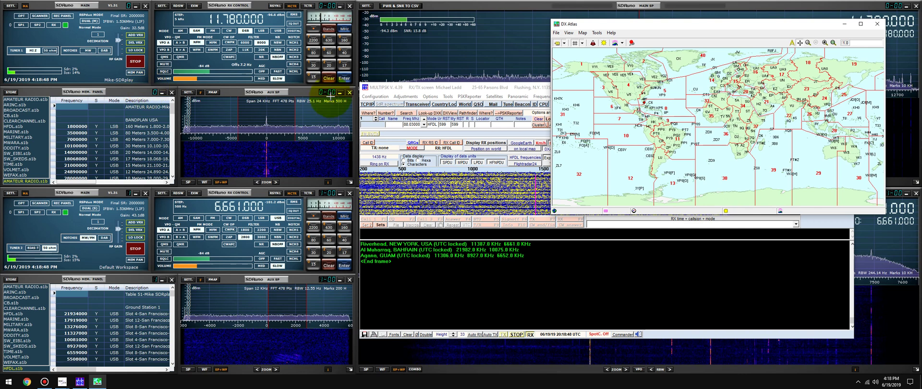
left_click(294, 114)
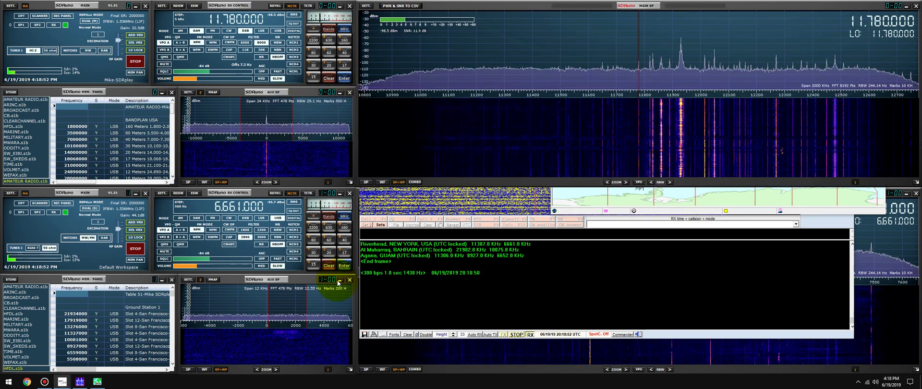
- Shift the DX Atlas map over the MultiPSK decoder, nudge the decoder, and raise the SDRuno spectrum
left_click(87, 381)
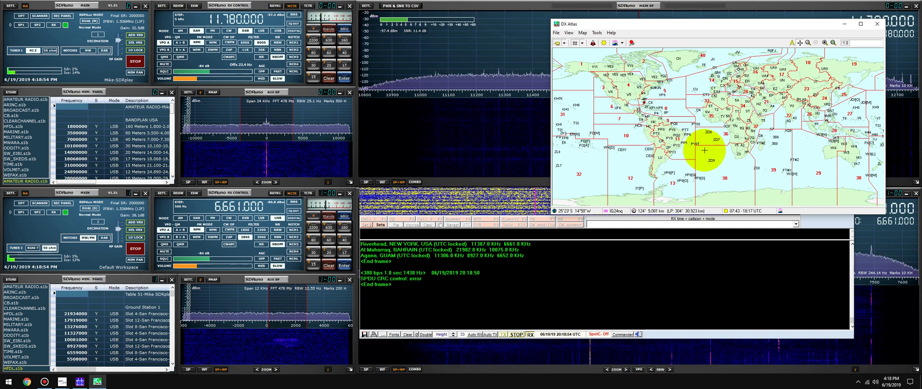
left_click(572, 266)
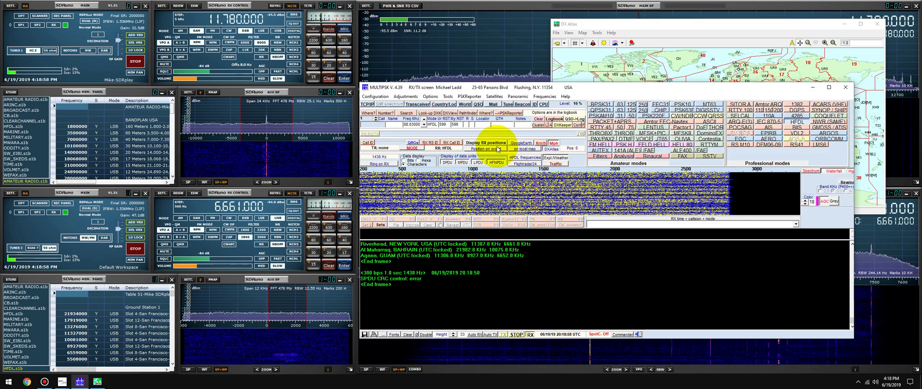
left_click(669, 27)
left_click(600, 302)
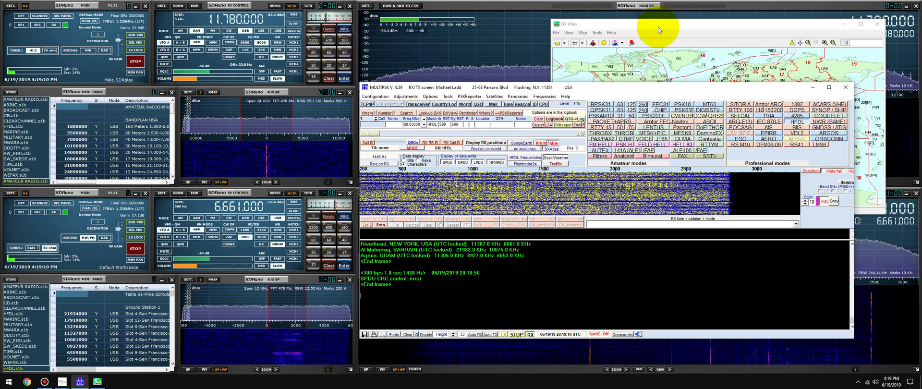
left_click_drag(658, 25, 563, 21)
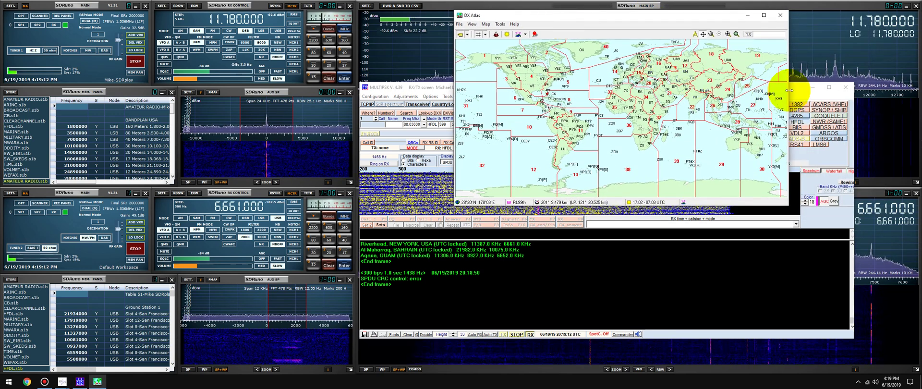
left_click_drag(793, 89, 785, 85)
left_click(643, 16)
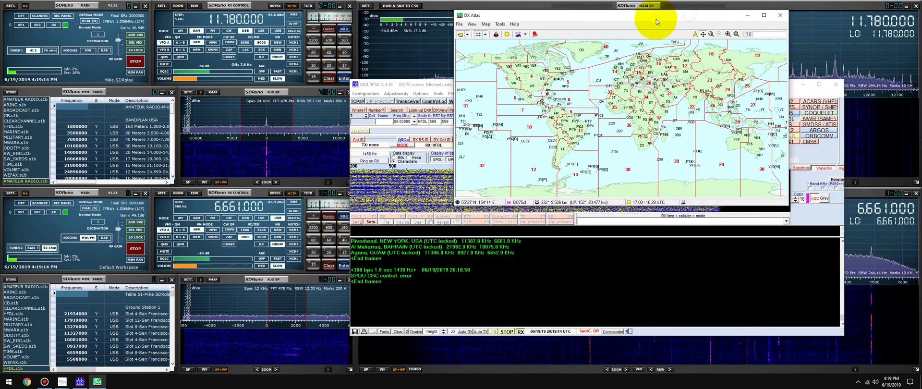
left_click(282, 115)
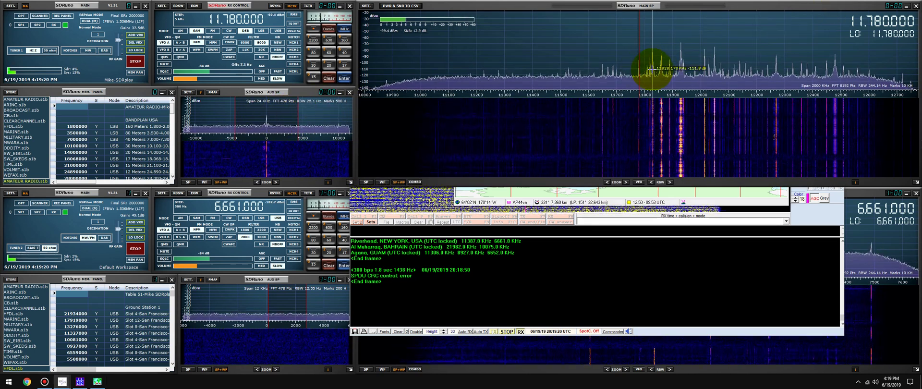
- Wheel-tune the broadcast receiver past 11.835 MHz to 12.050 MHz, then bring MultiPSK forward
left_click(654, 68)
scroll(654, 69, "down", 3)
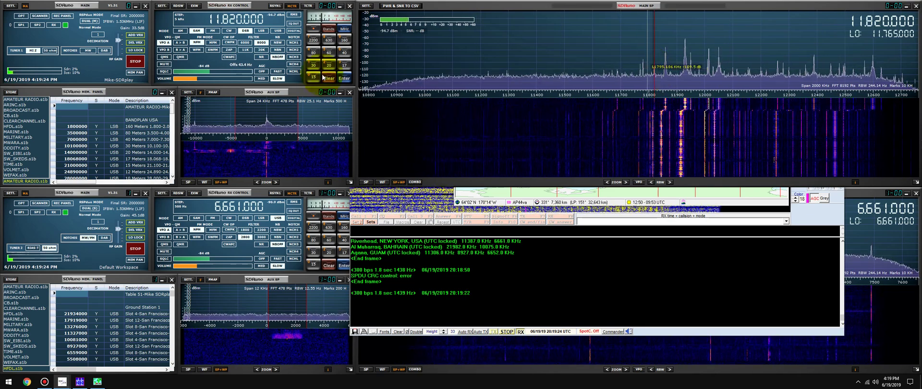
left_click(217, 21)
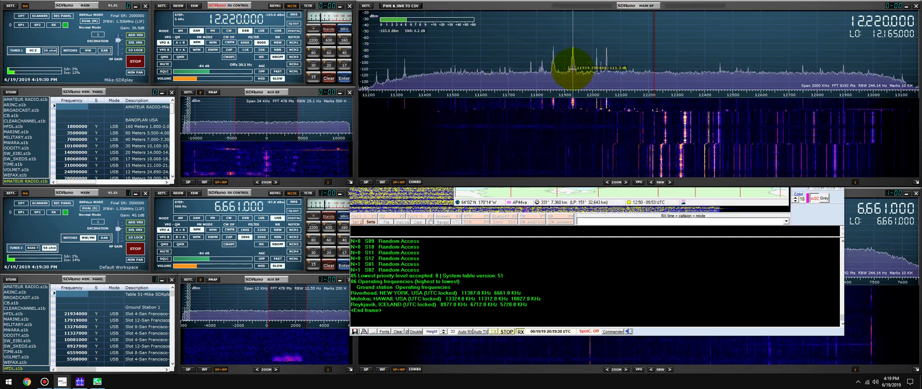
scroll(567, 70, "down", 1)
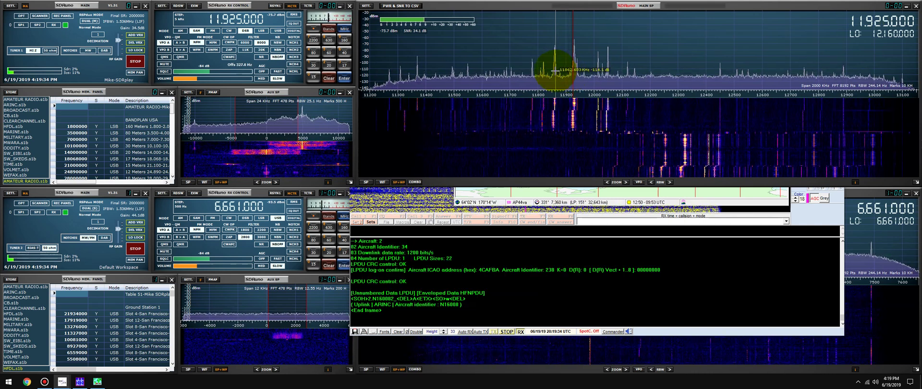
scroll(557, 71, "down", 1)
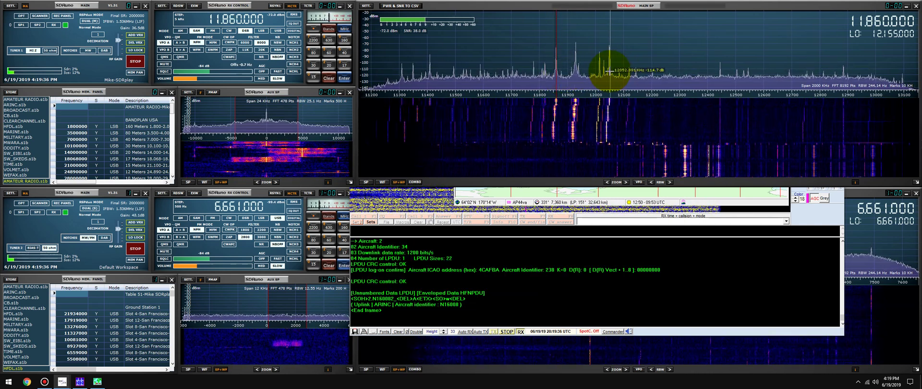
left_click(608, 71)
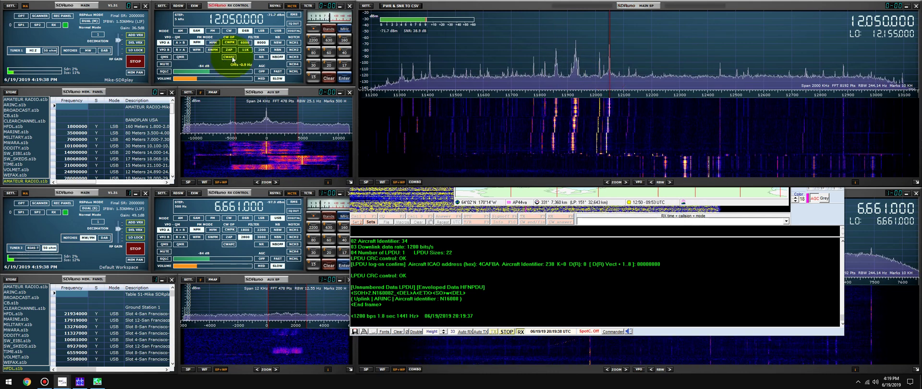
left_click(528, 290)
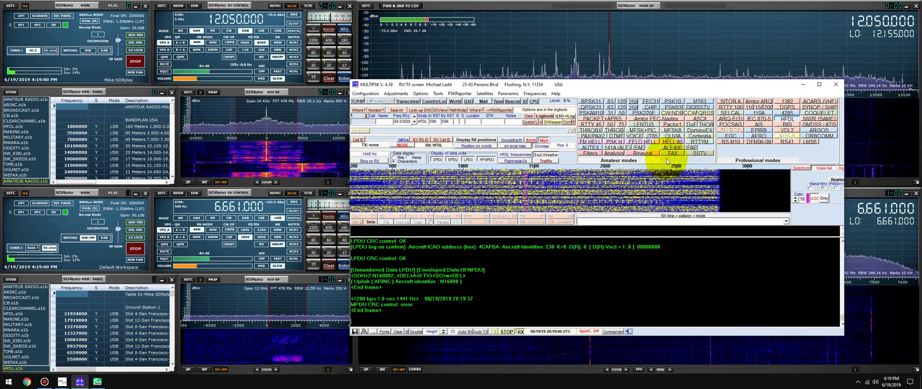
left_click(546, 161)
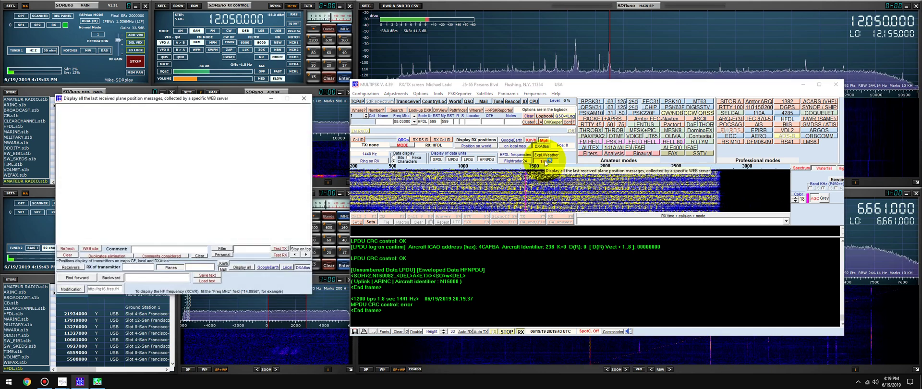
left_click(303, 98)
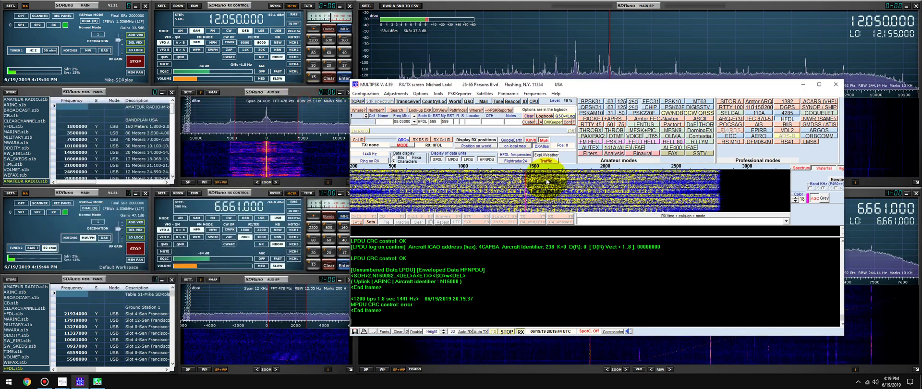
left_click(514, 143)
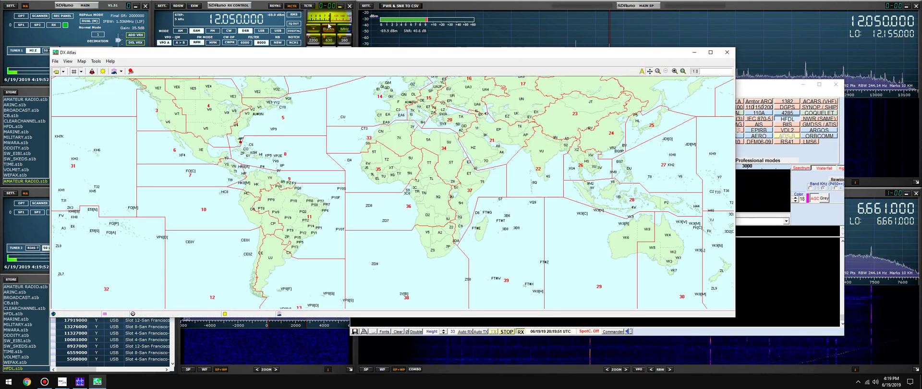
key("alt+F4")
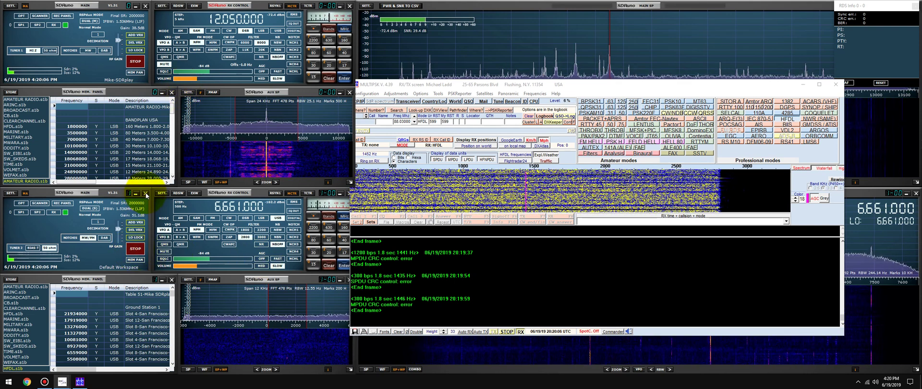
- Close the second SDRuno receiver and load the top saved workspace for single-tuner use
left_click(146, 193)
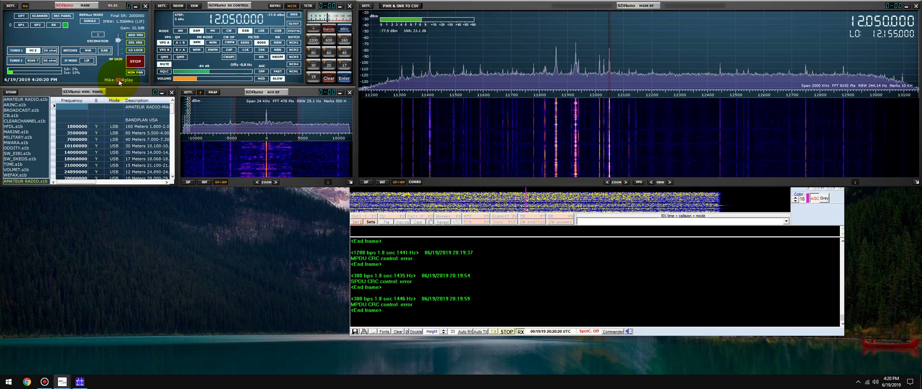
left_click(119, 81)
left_click(124, 10)
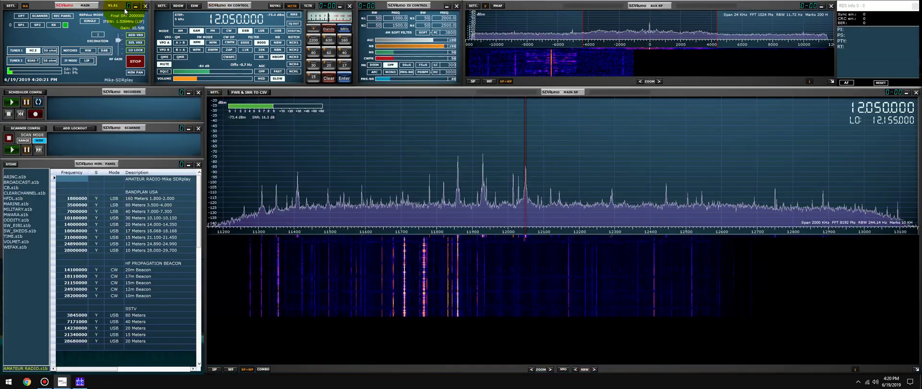